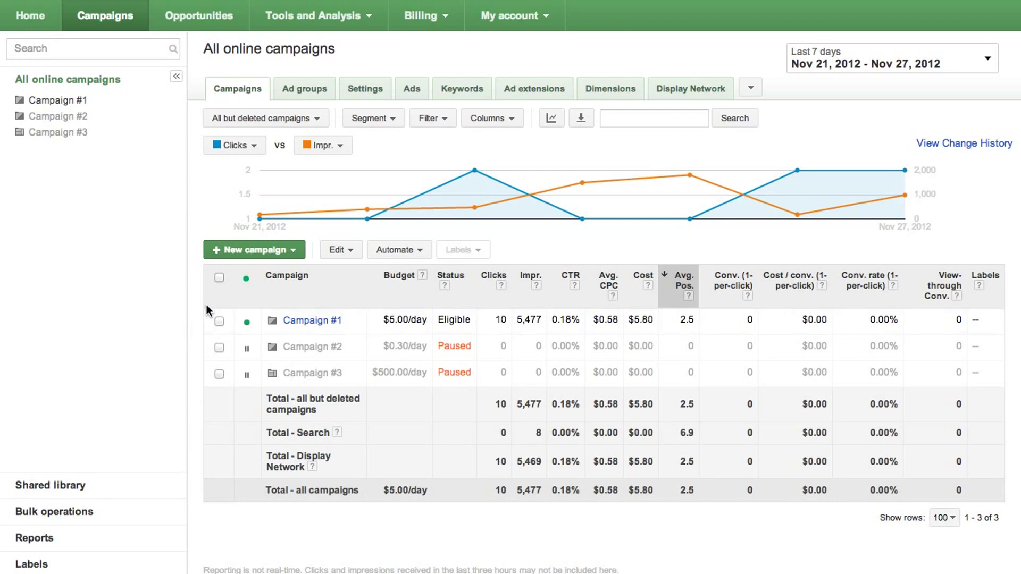
- Start a new Online video campaign, glancing at Load settings without loading any
left_click(241, 250)
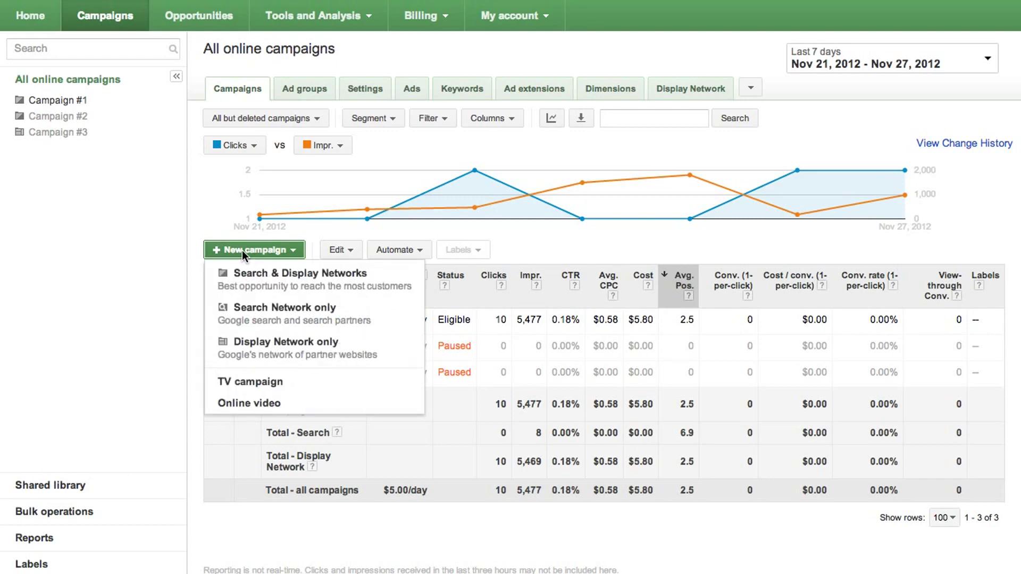
left_click(251, 404)
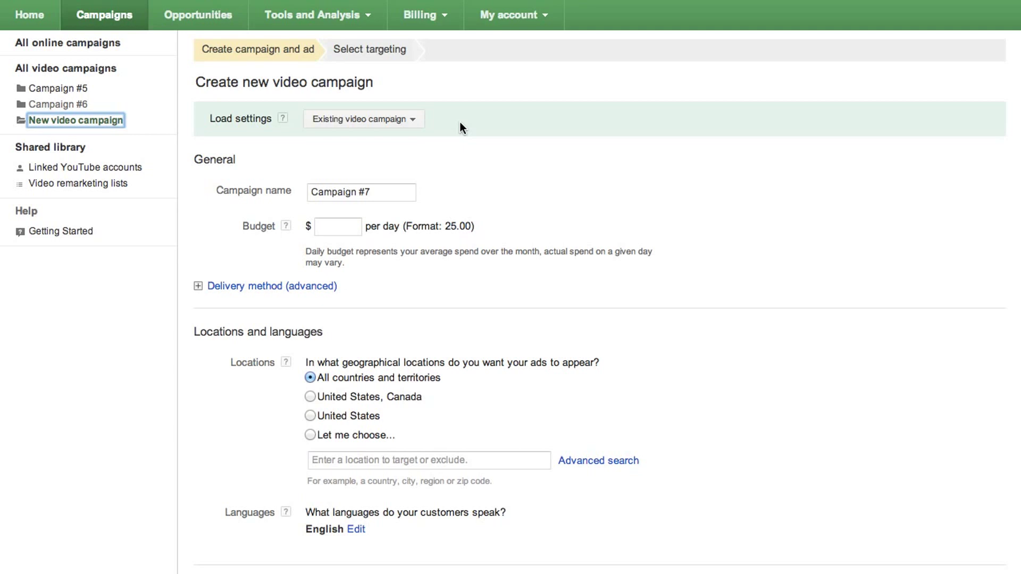
left_click(414, 118)
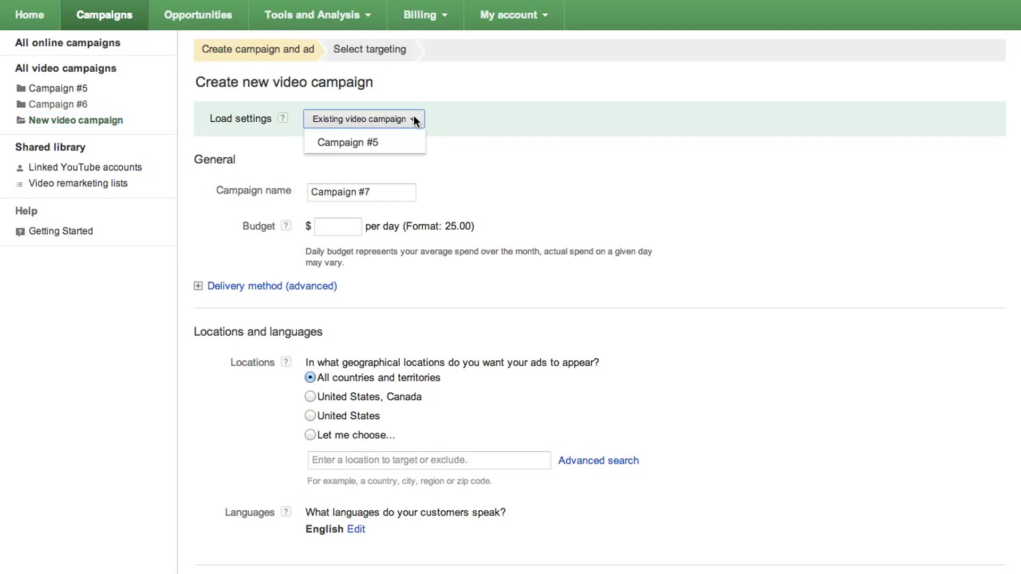
left_click(414, 118)
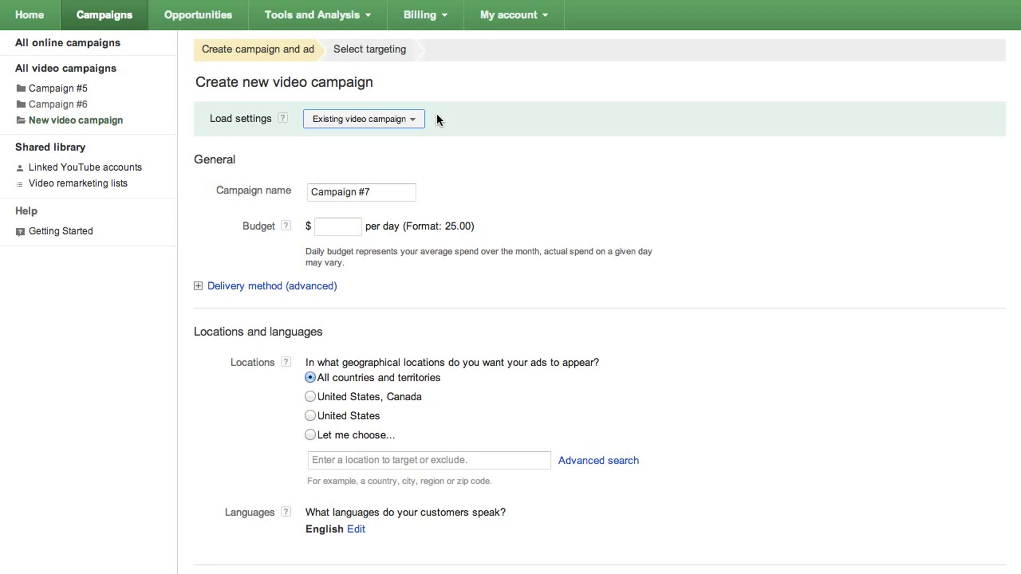
- Rename the campaign from Campaign #7 to 'AdWords for Video 1' with a $5 daily budget
left_click_drag(388, 190, 285, 182)
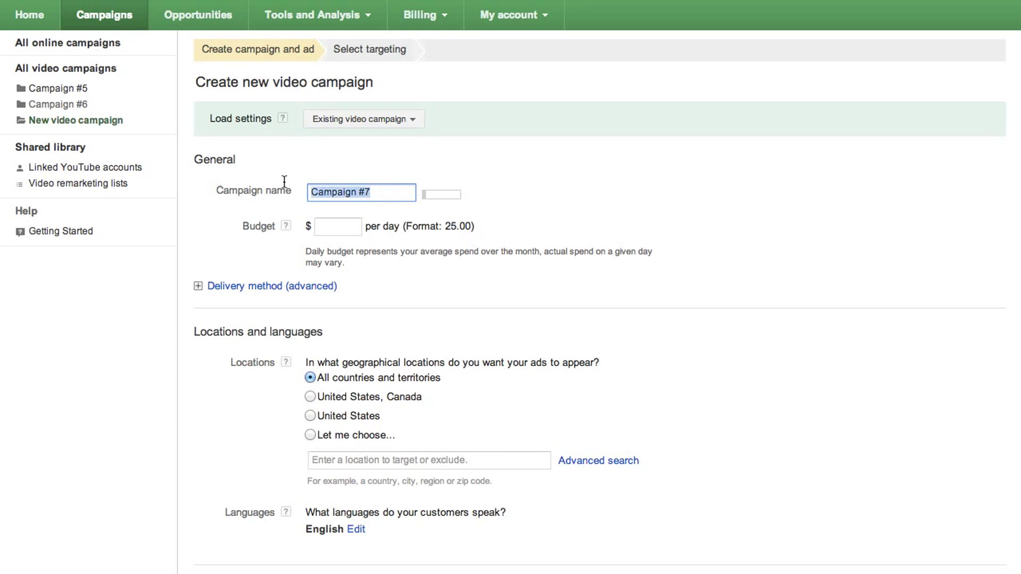
key("BackSpace")
type("AdWords for ")
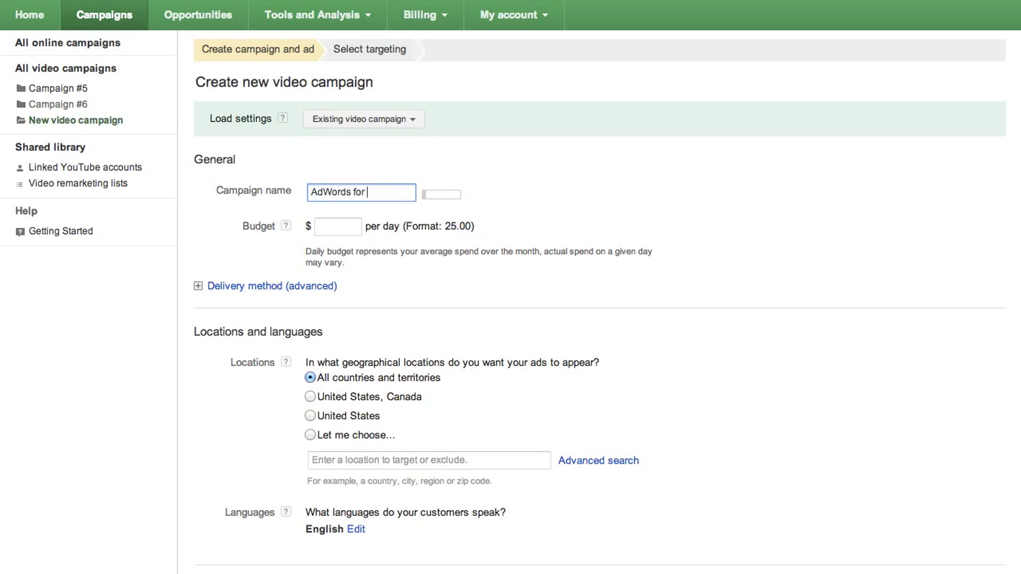
type("Video 1")
left_click(322, 225)
type("5")
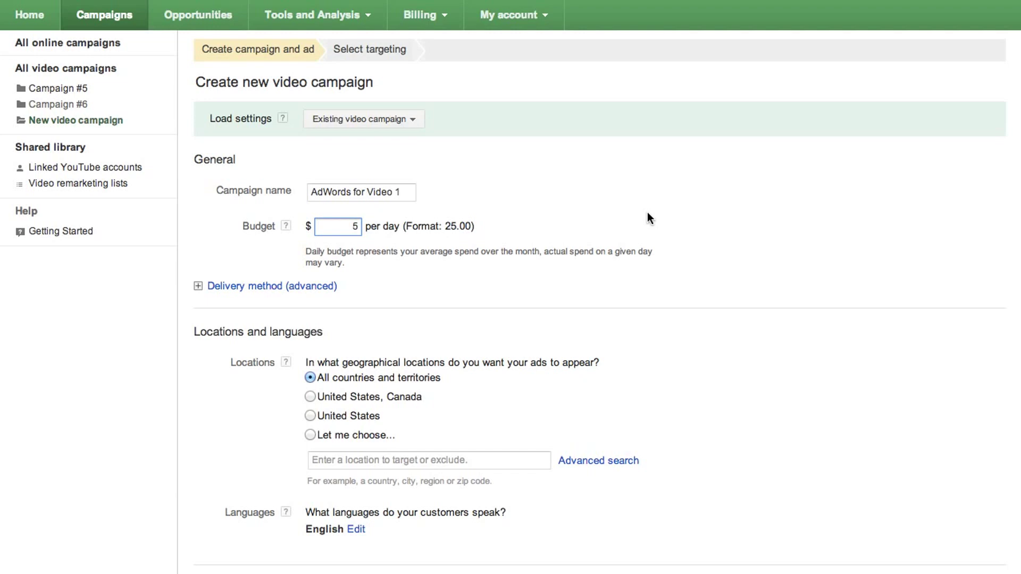
- Set the campaign's location targeting to the United States only
scroll(647, 213, "down", 5)
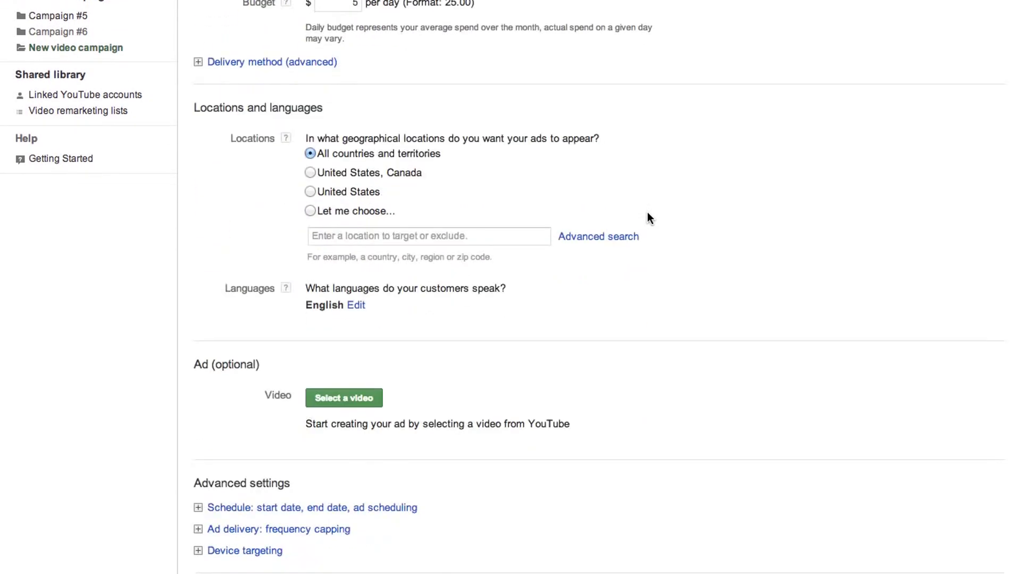
scroll(647, 218, "down", 2)
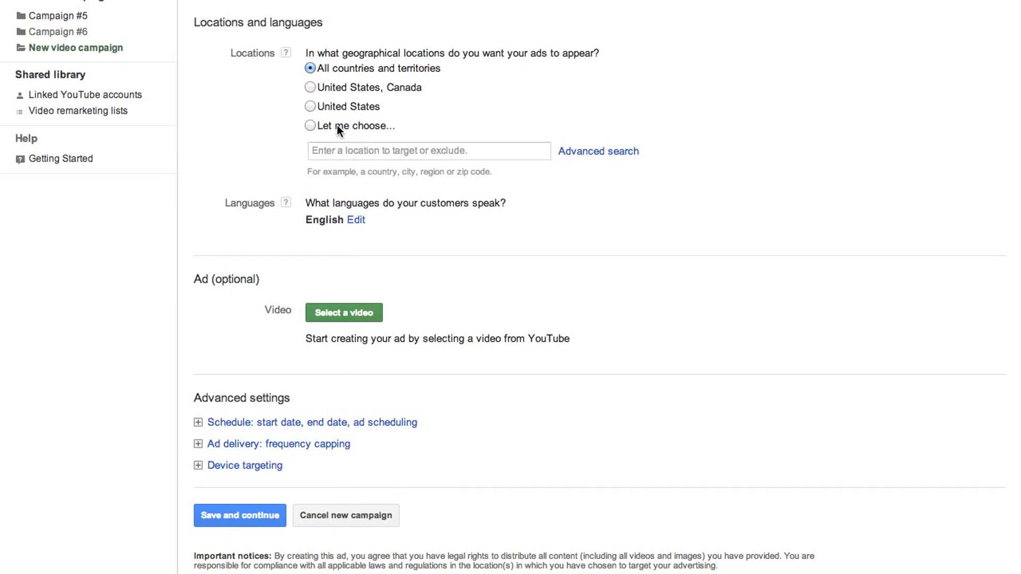
left_click(311, 106)
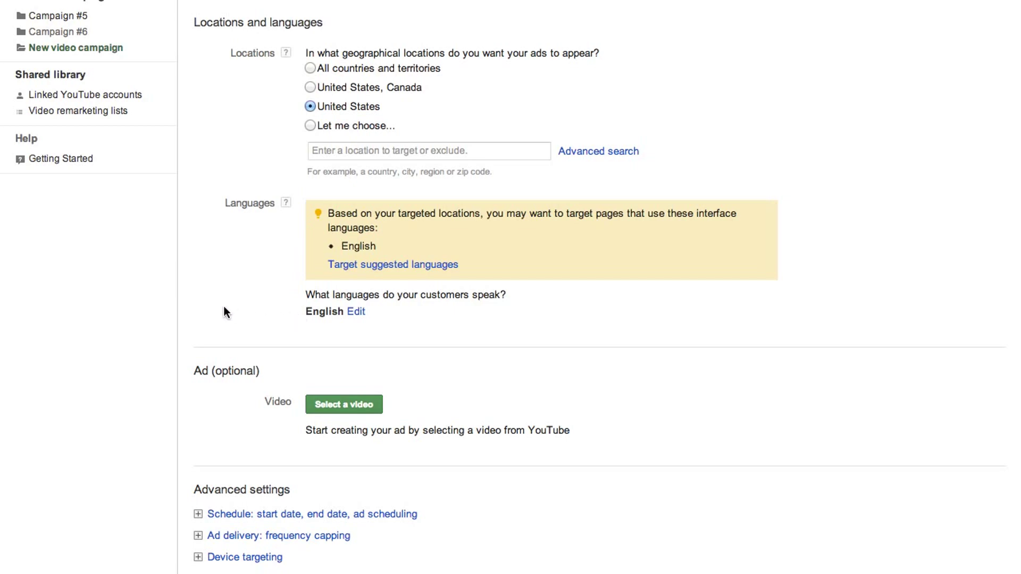
scroll(224, 307, "down", 3)
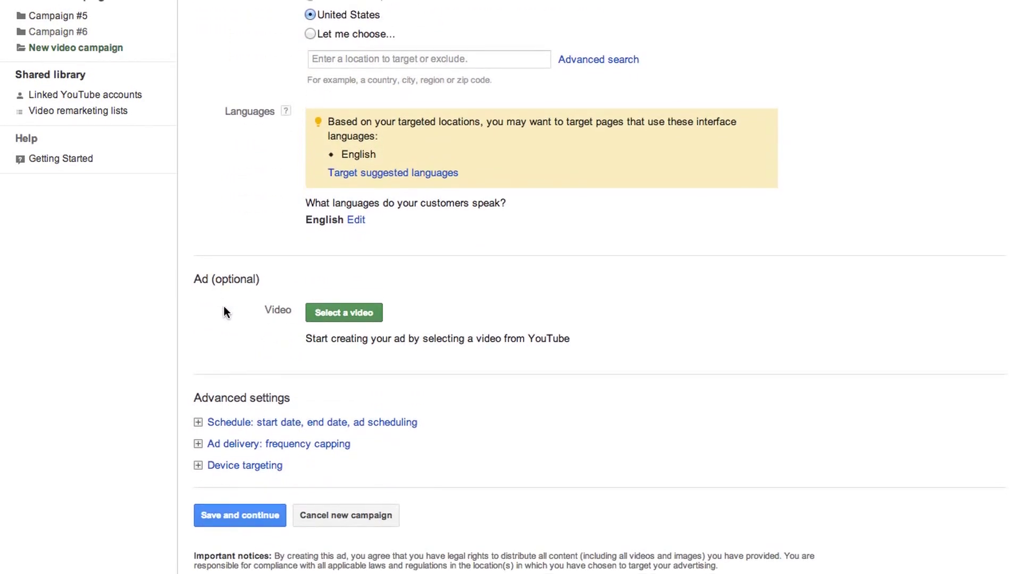
- Pick the 2:33 video from the YouTube channel's videos as the ad's video
left_click(326, 314)
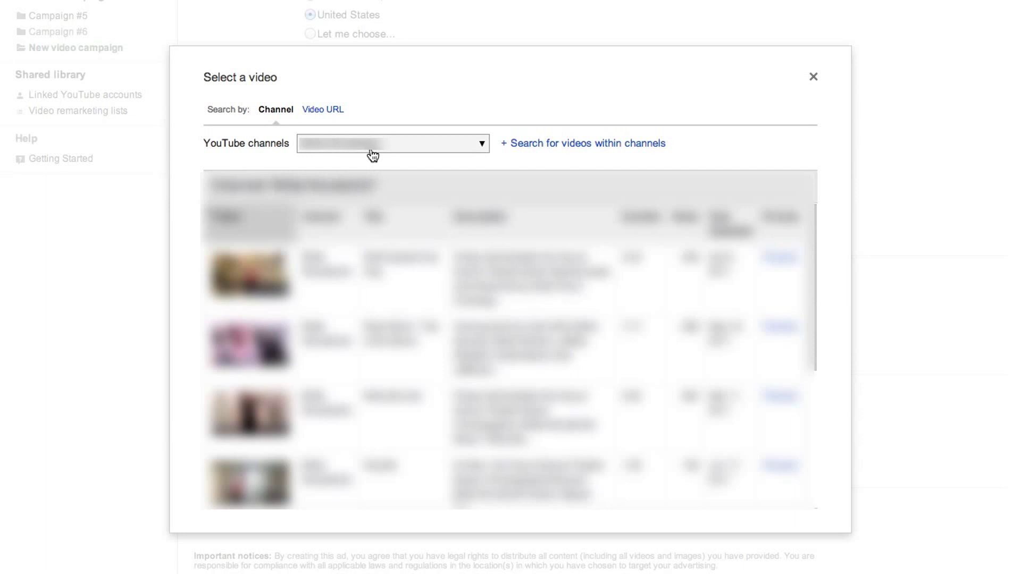
left_click(336, 116)
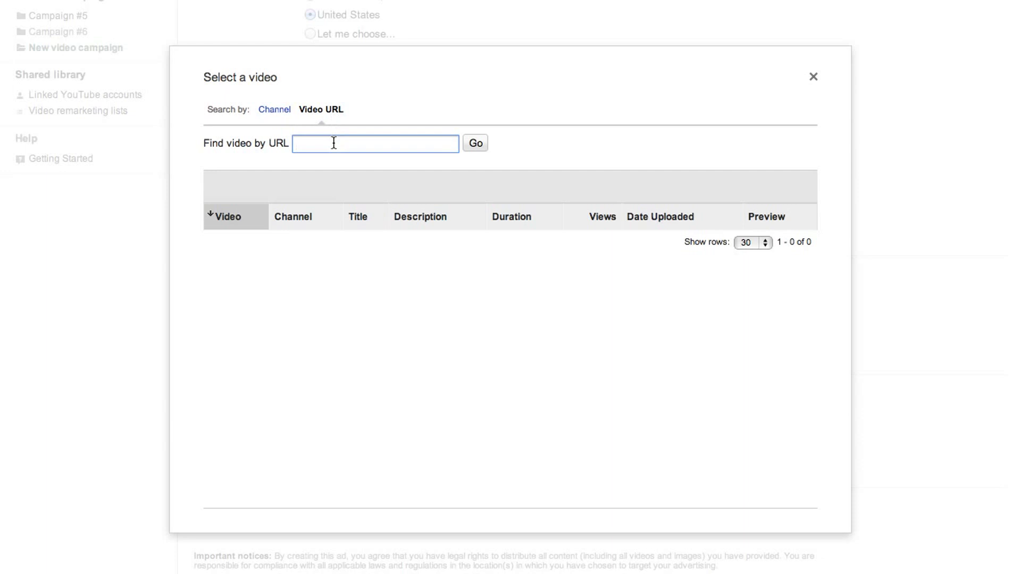
left_click(285, 110)
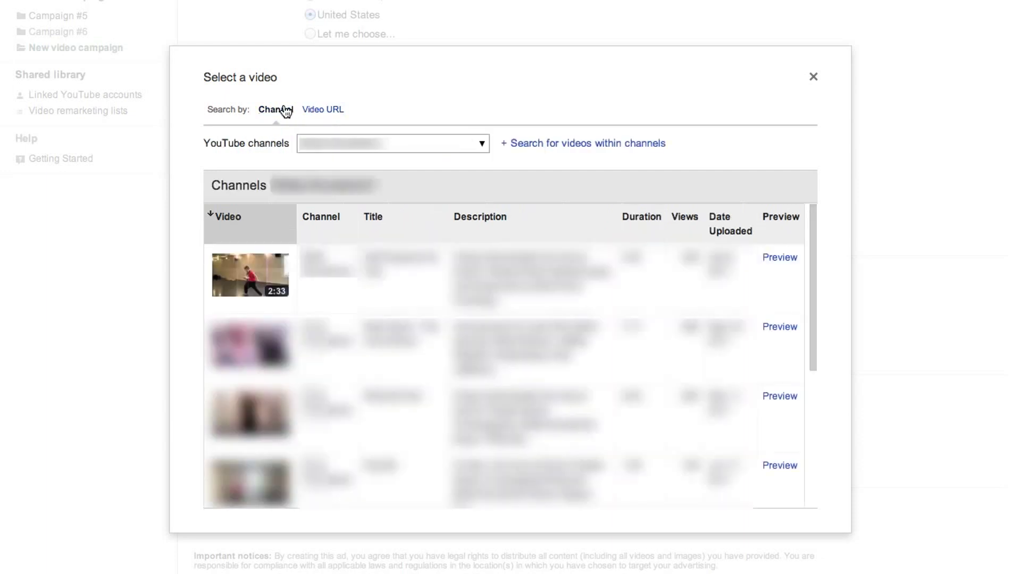
left_click(313, 286)
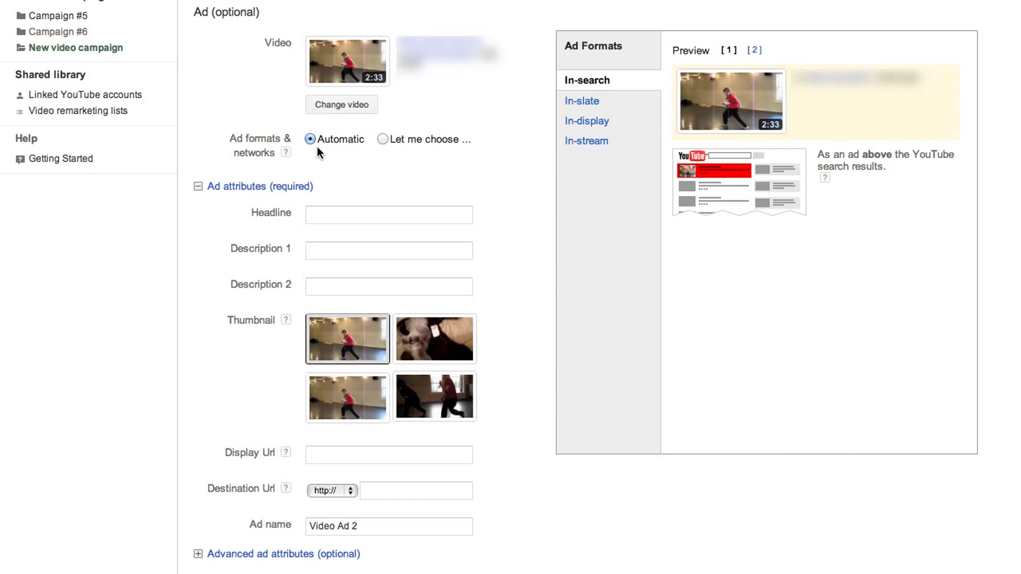
left_click(383, 139)
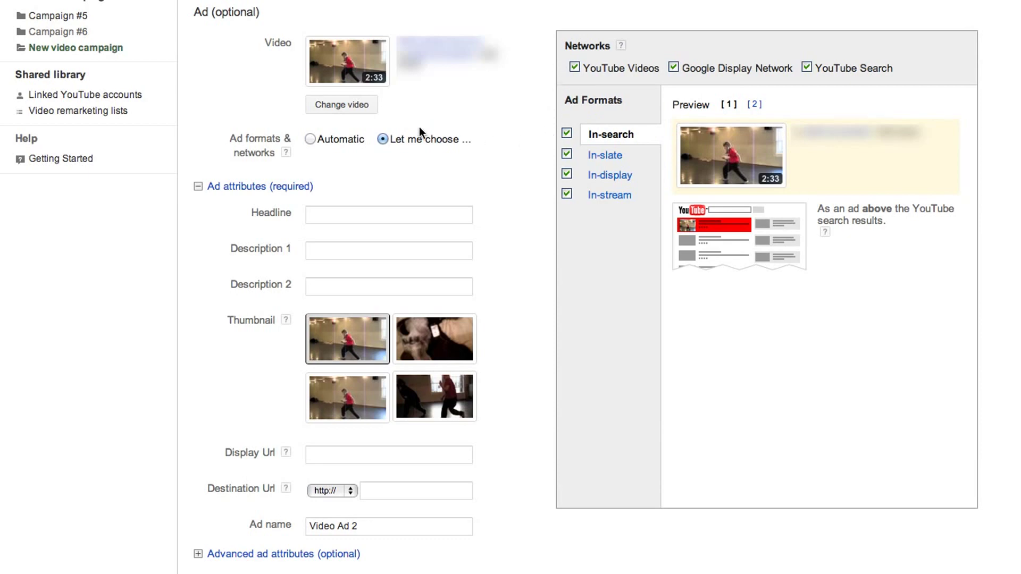
left_click(310, 139)
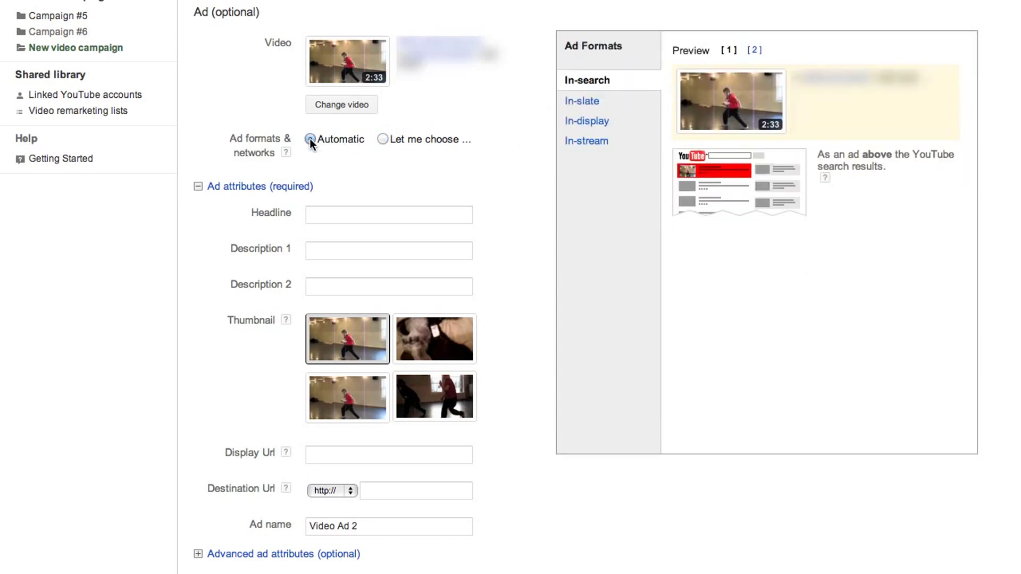
- Enter headline 'Example headline', description 'Example description', and choose the first frame as thumbnail
left_click(326, 213)
type("Example headline")
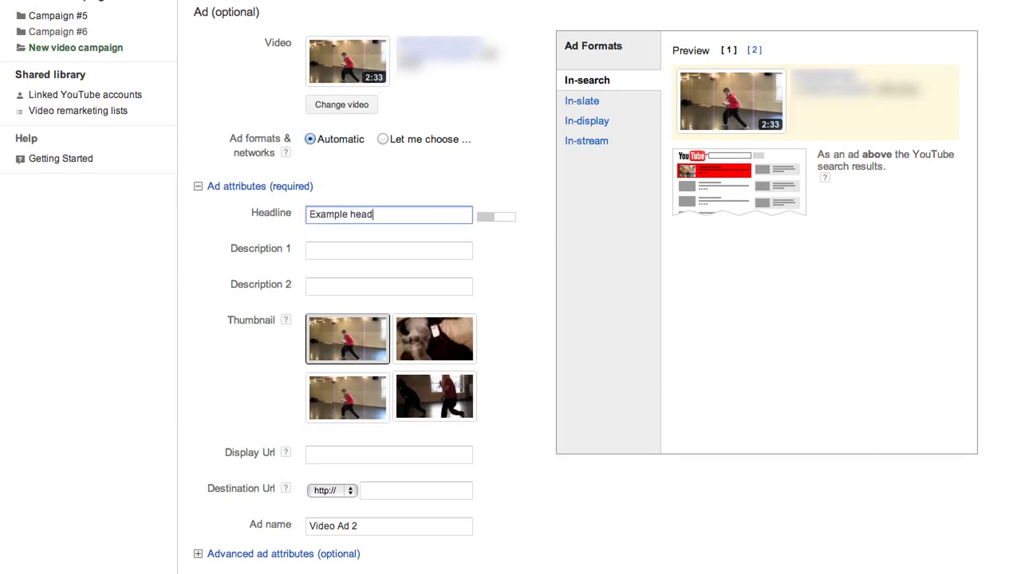
left_click(318, 250)
type("Exa")
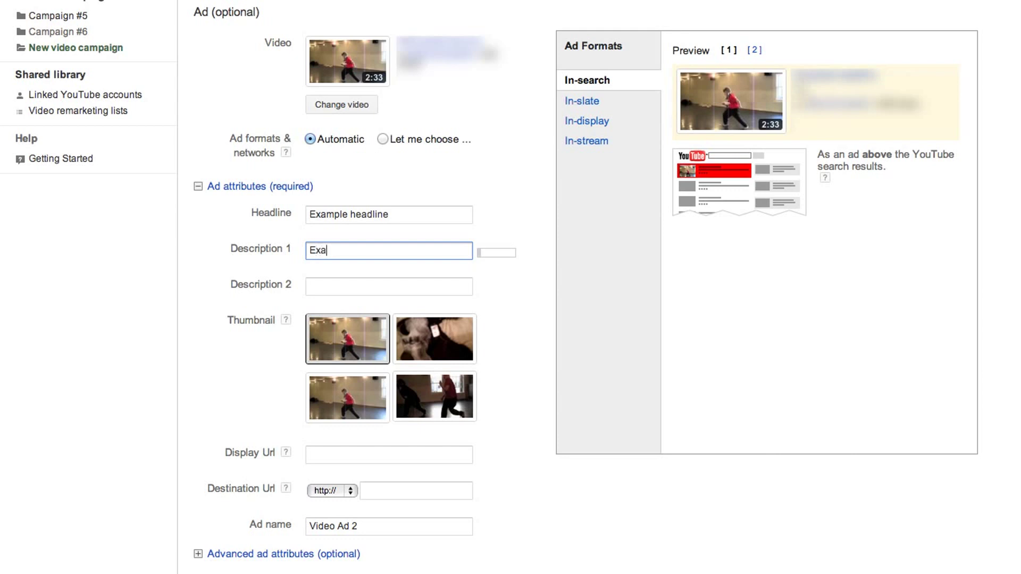
type("mple description")
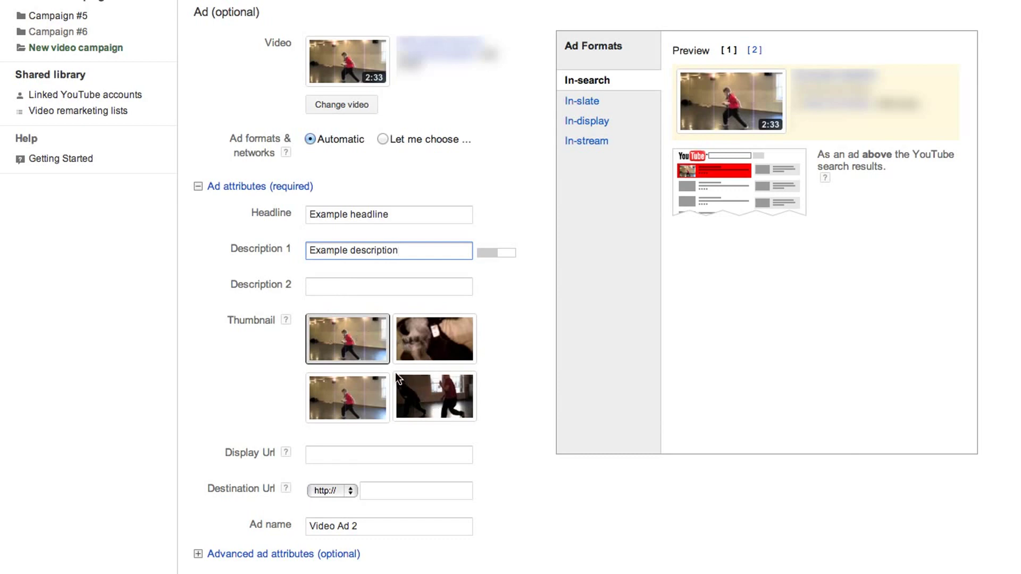
left_click(367, 356)
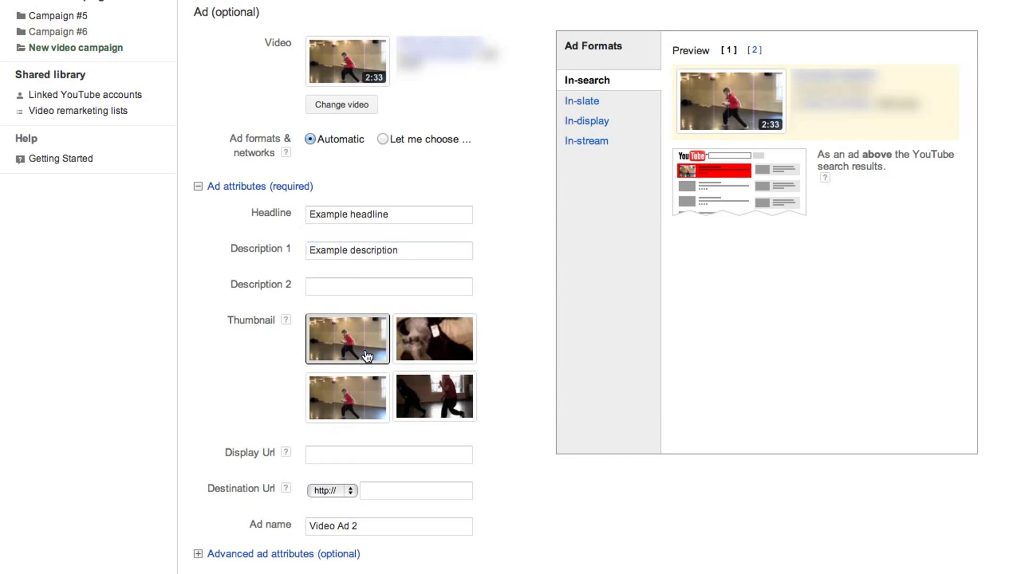
left_click(353, 452)
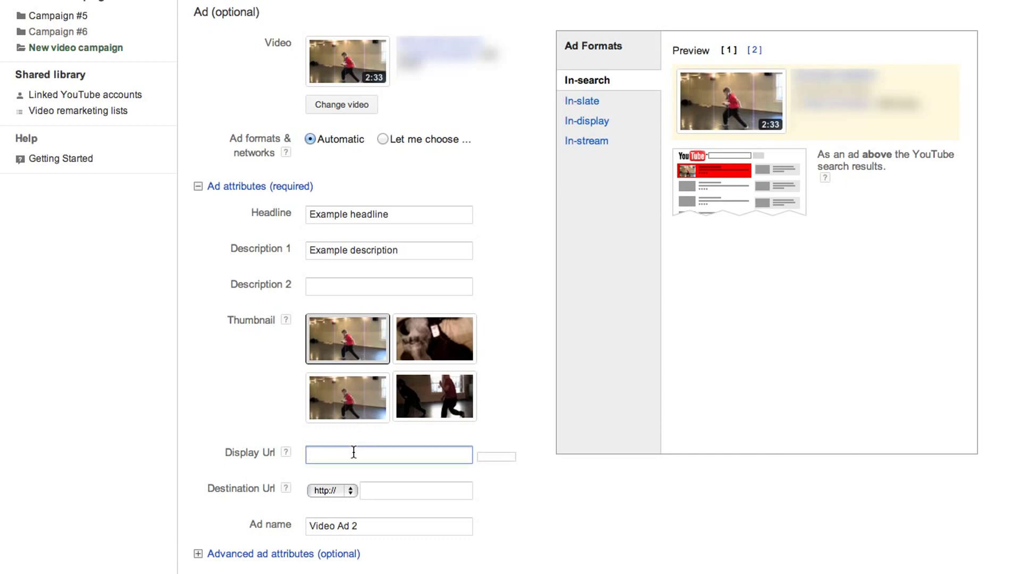
type("www.example.com")
left_click(399, 490)
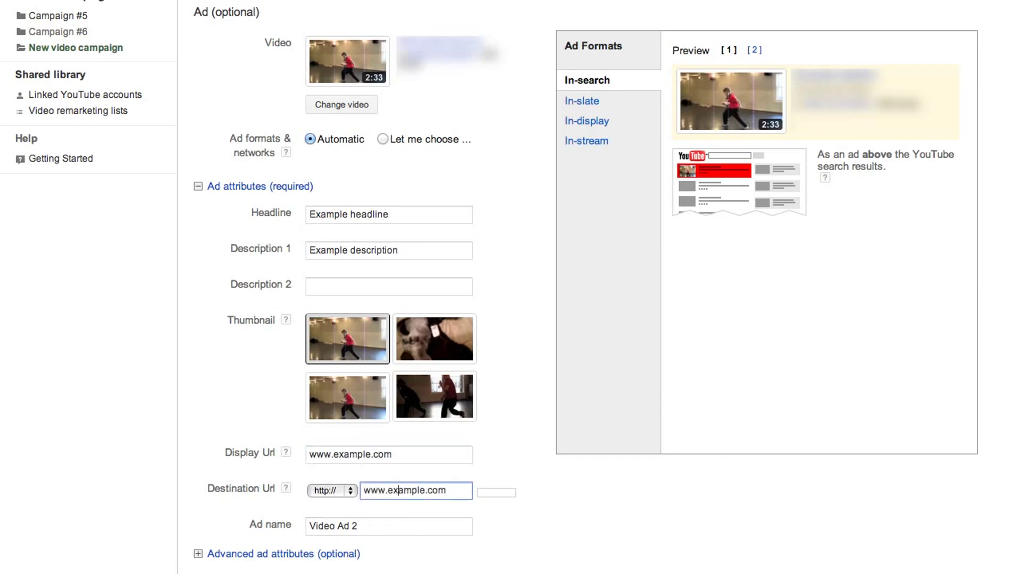
left_click(446, 491)
type("/video")
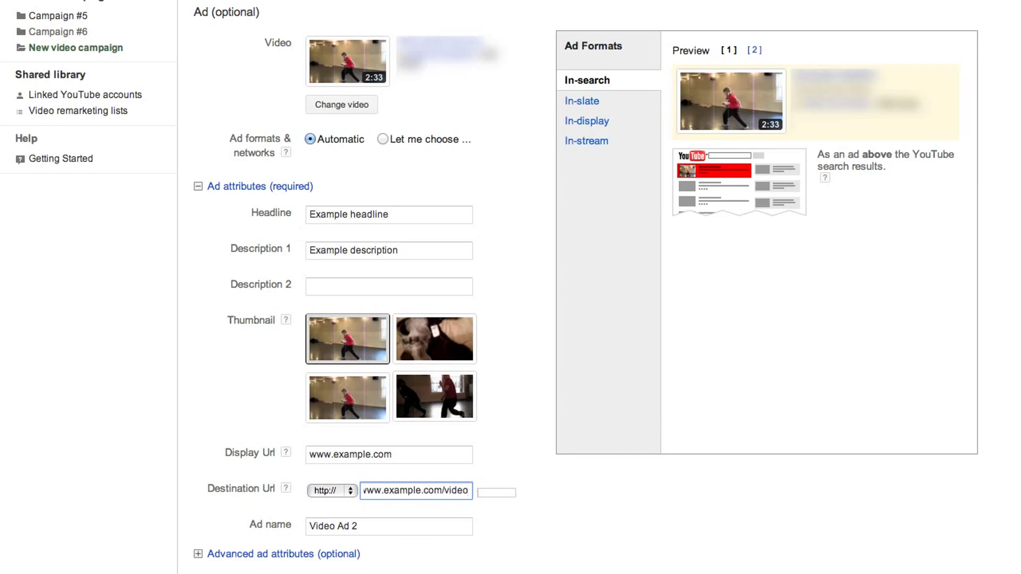
- Rename the ad to 'Ad 1' and save it to continue to targeting
left_click(401, 525)
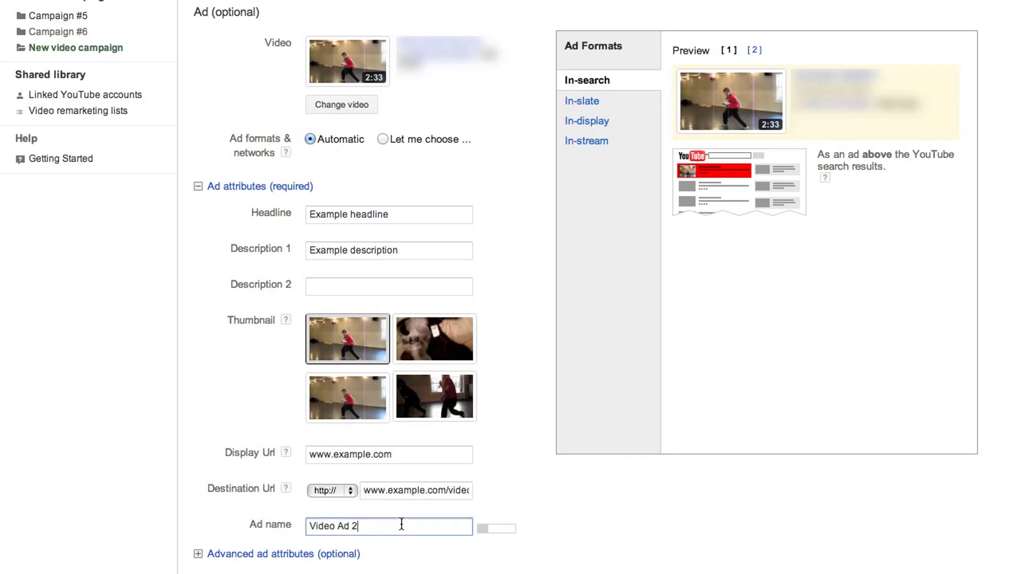
left_click_drag(377, 524, 284, 518)
type("Ad 1")
scroll(189, 553, "down", 4)
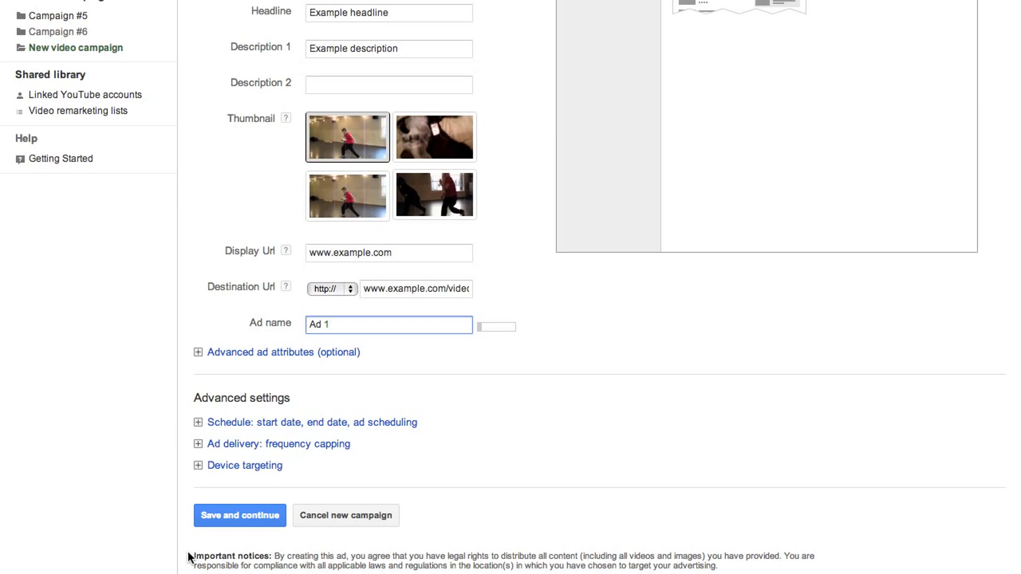
left_click(250, 521)
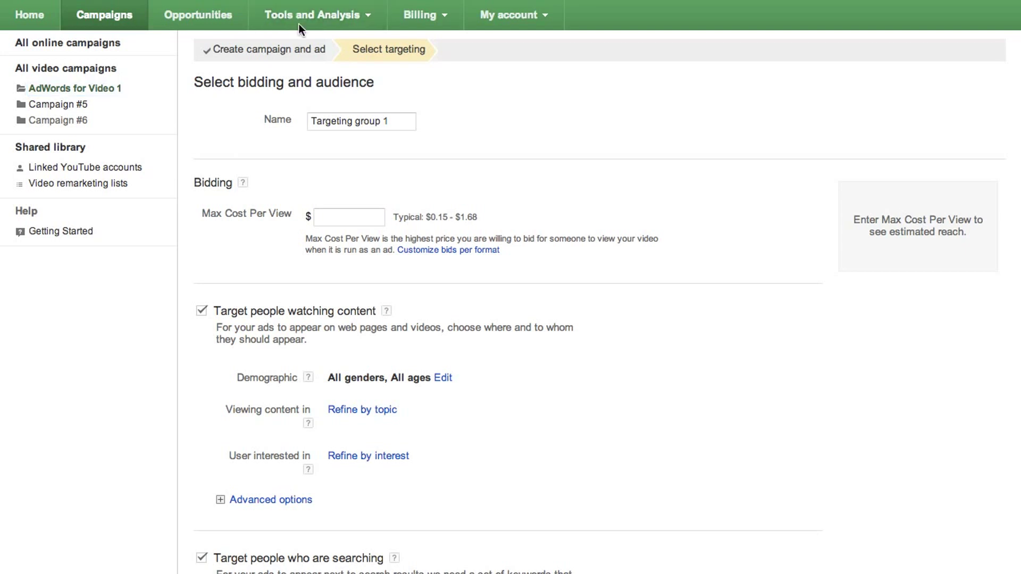
- Enter a $1.00 maximum cost per view for Targeting group 1 and refresh the estimate
left_click(397, 126)
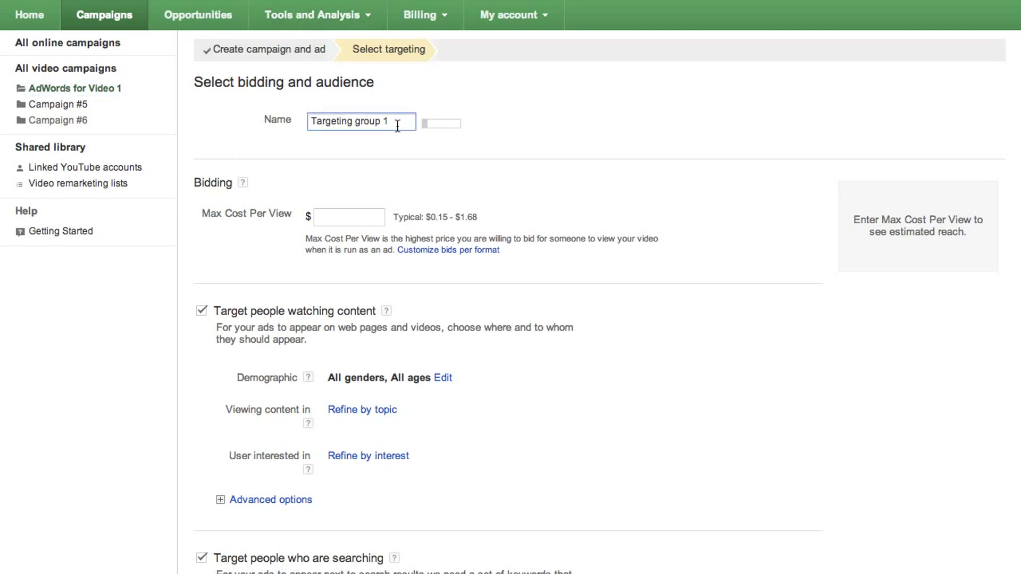
scroll(396, 130, "down", 3)
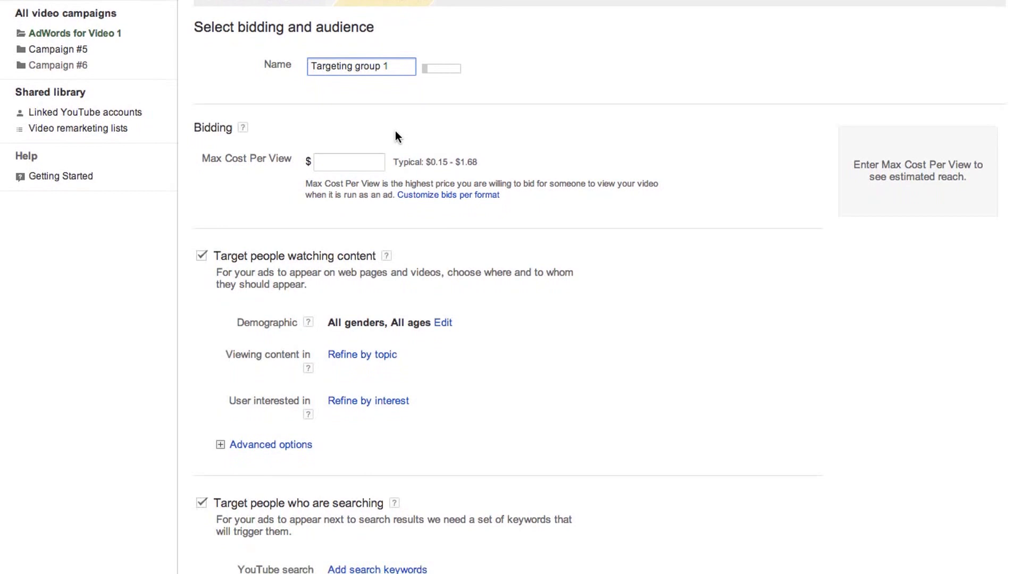
left_click(335, 57)
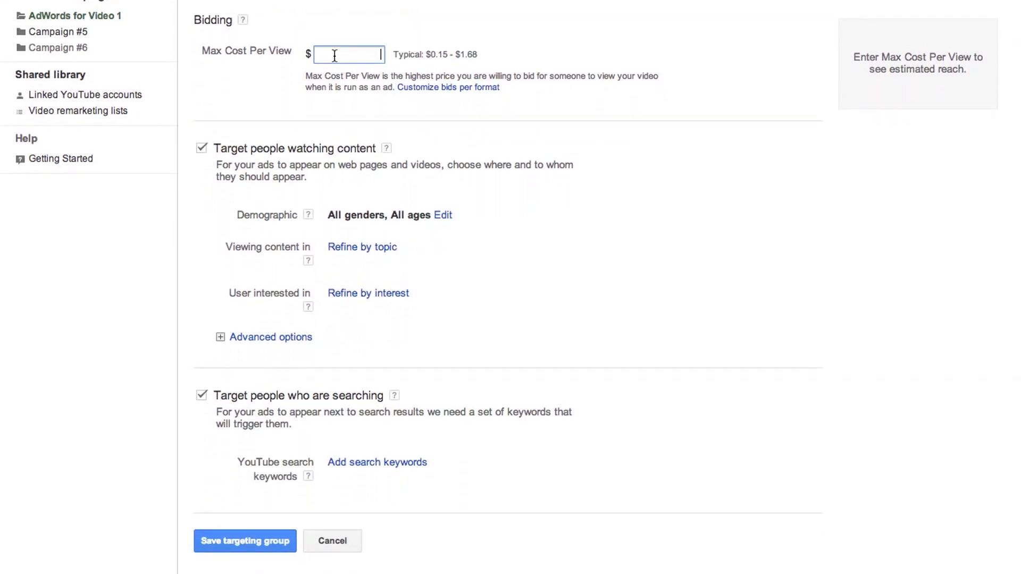
type("1")
left_click(187, 75)
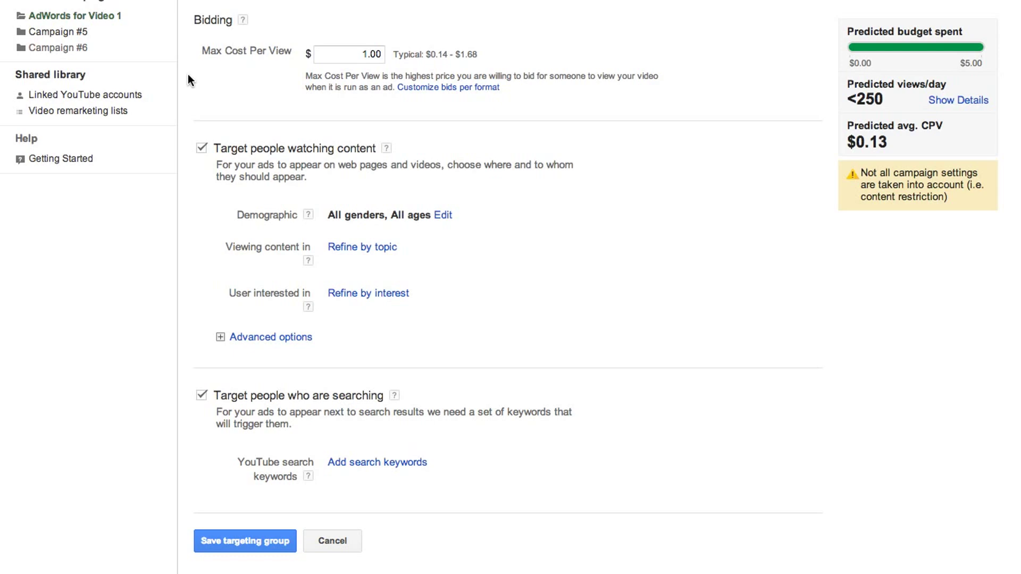
scroll(189, 80, "down", 3)
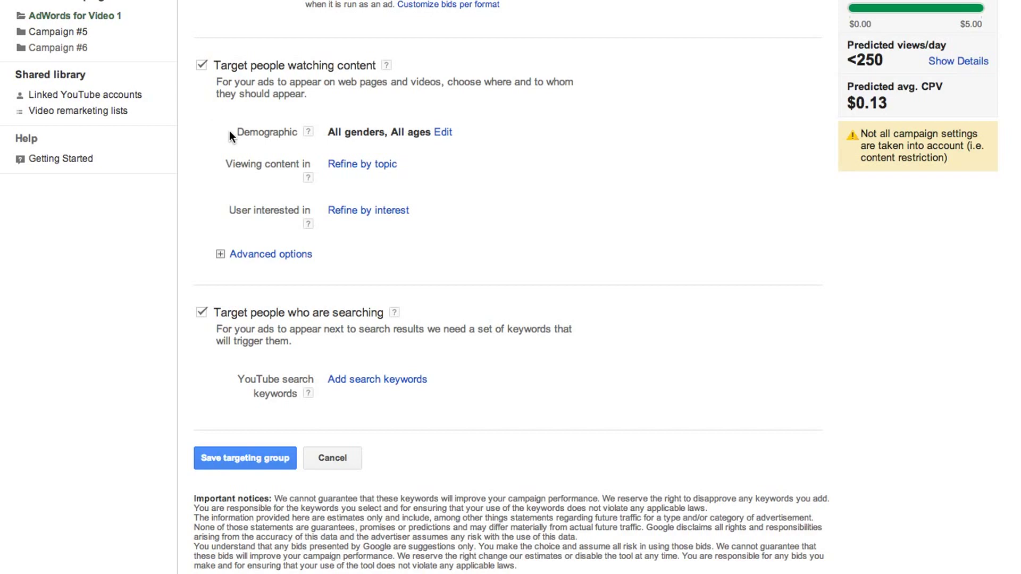
left_click(337, 165)
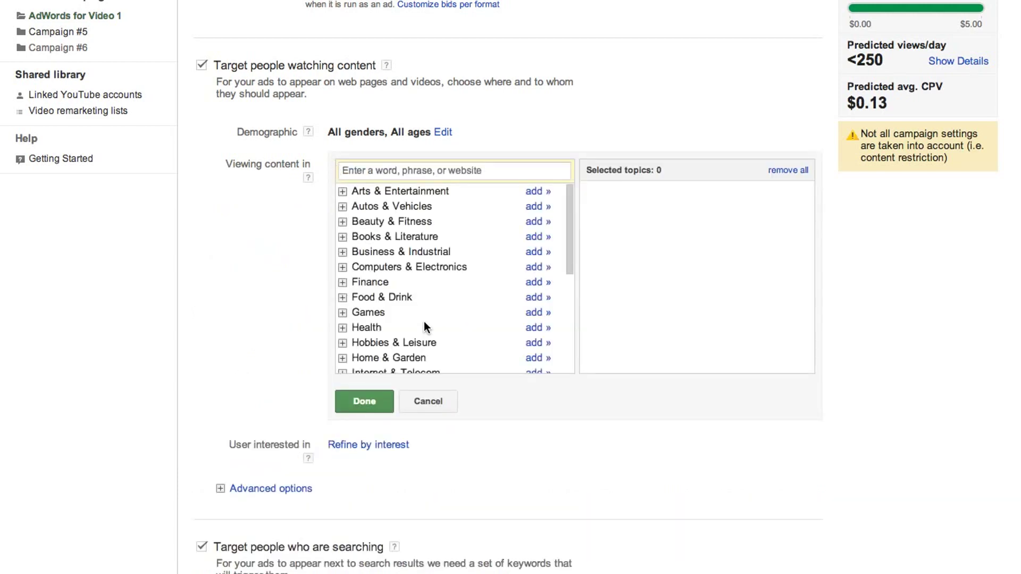
left_click(431, 399)
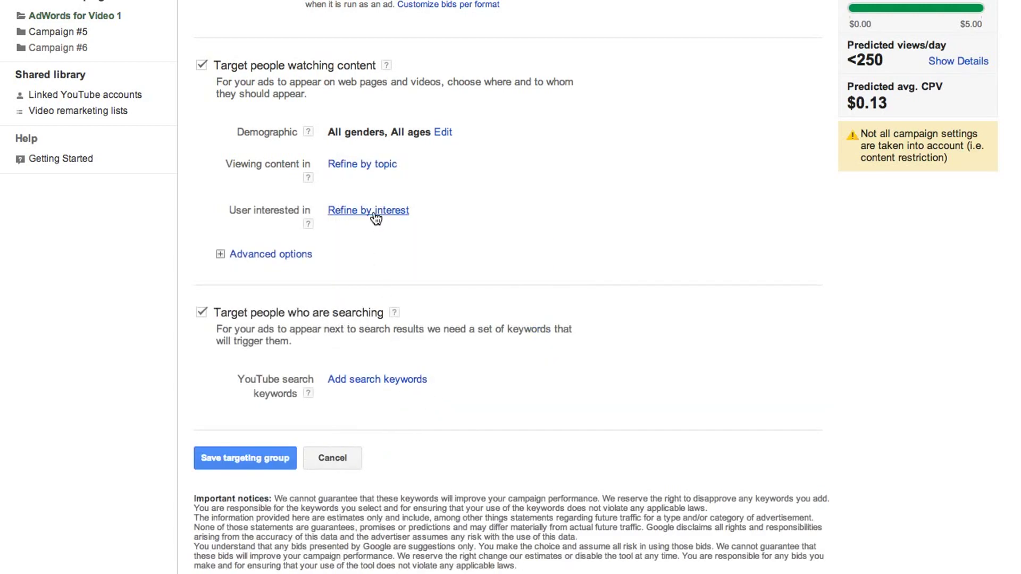
left_click(376, 212)
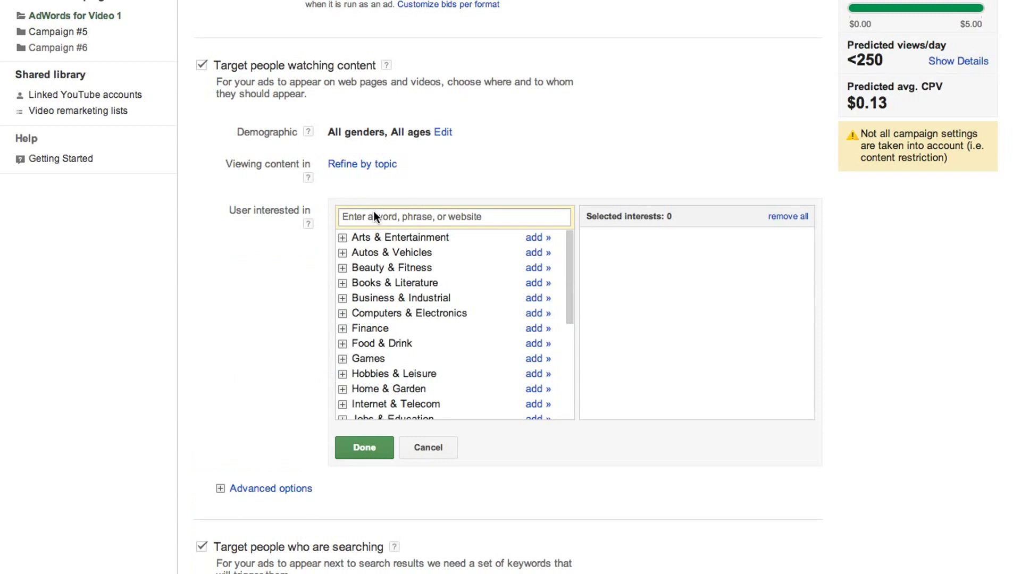
left_click(434, 448)
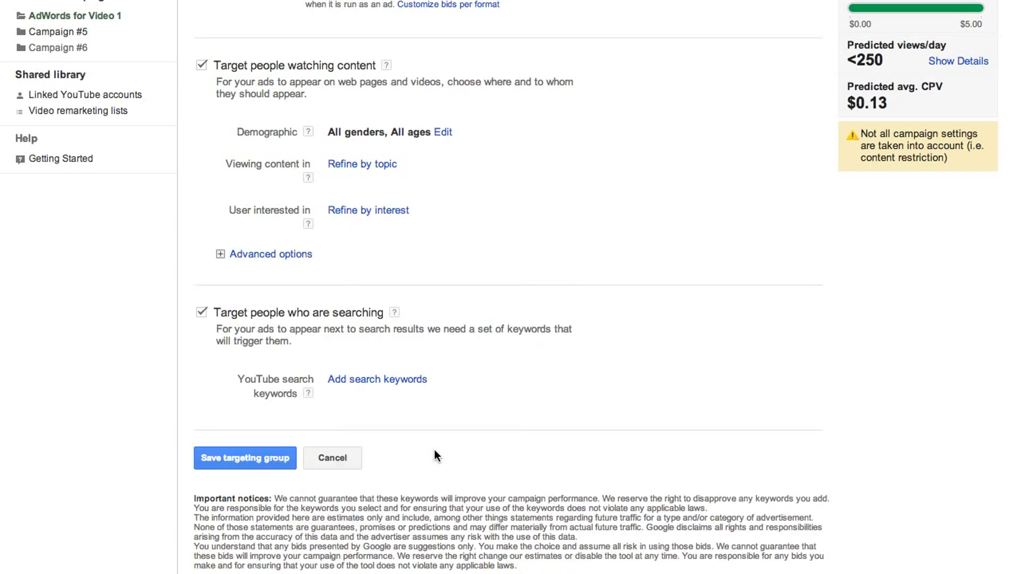
left_click(218, 254)
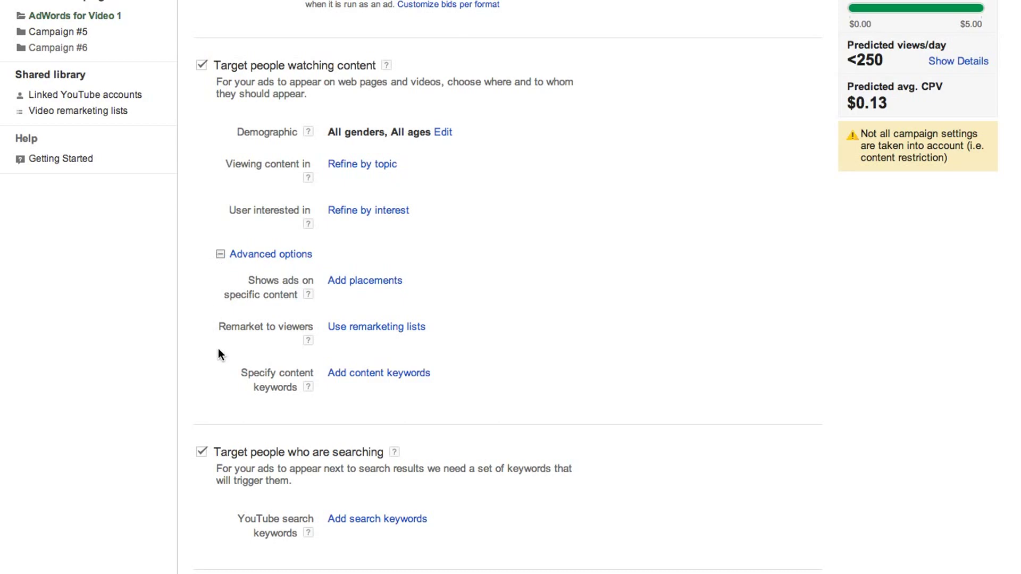
left_click(219, 255)
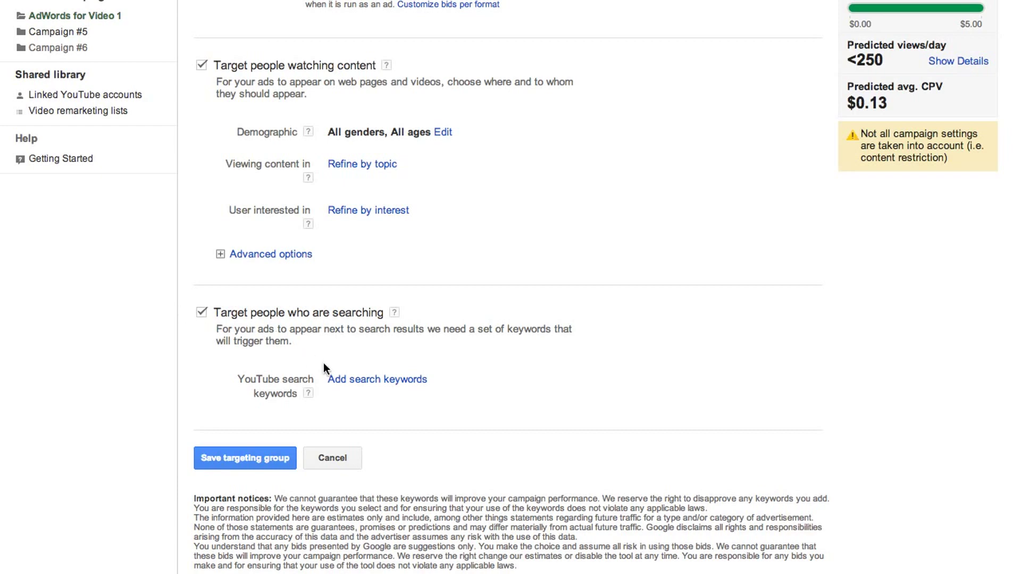
- Open YouTube search keyword entry, then cancel it without adding any keywords
left_click(338, 380)
scroll(337, 379, "down", 3)
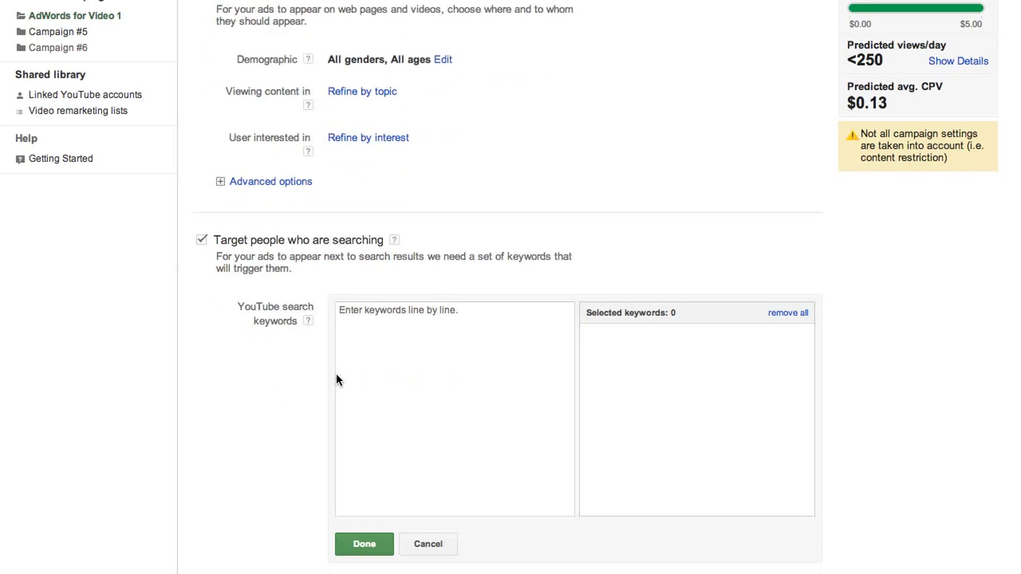
left_click(425, 493)
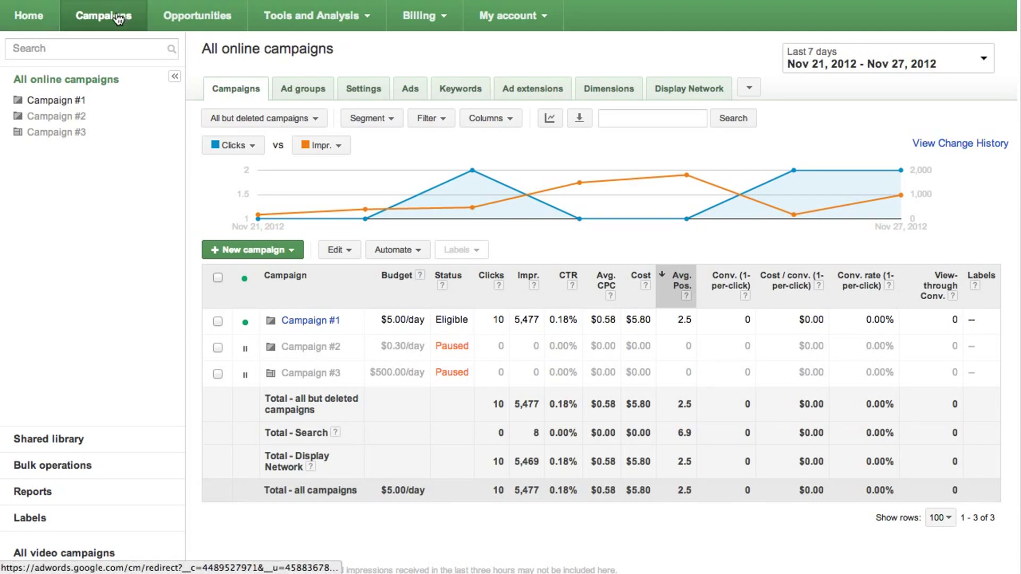
- Open All video campaigns in the sidebar to see AdWords for Video 1 listed
left_click(89, 556)
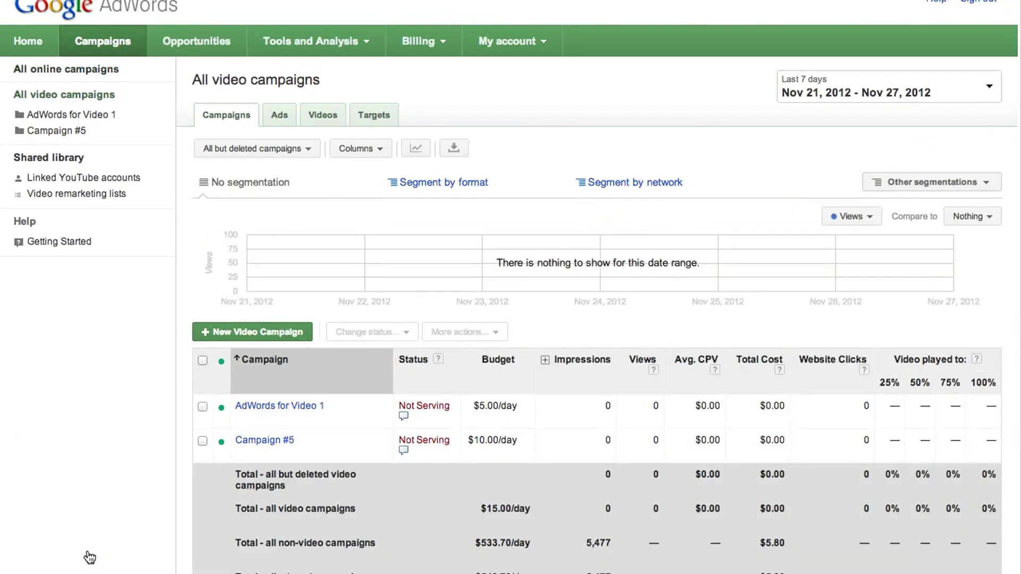